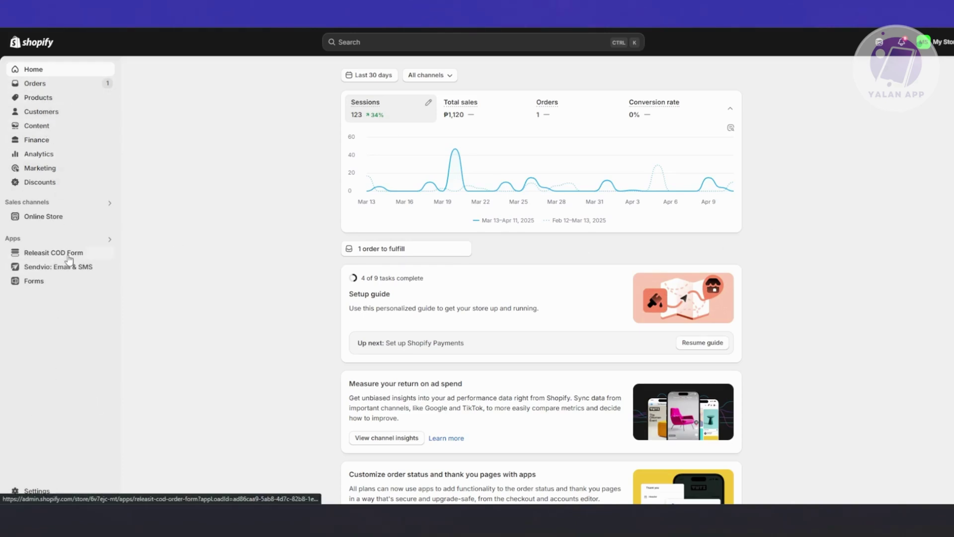
Open the Online Store themes, glance at the store's general settings, then close them
{"action": "left_click", "coordinate": [52, 218]}
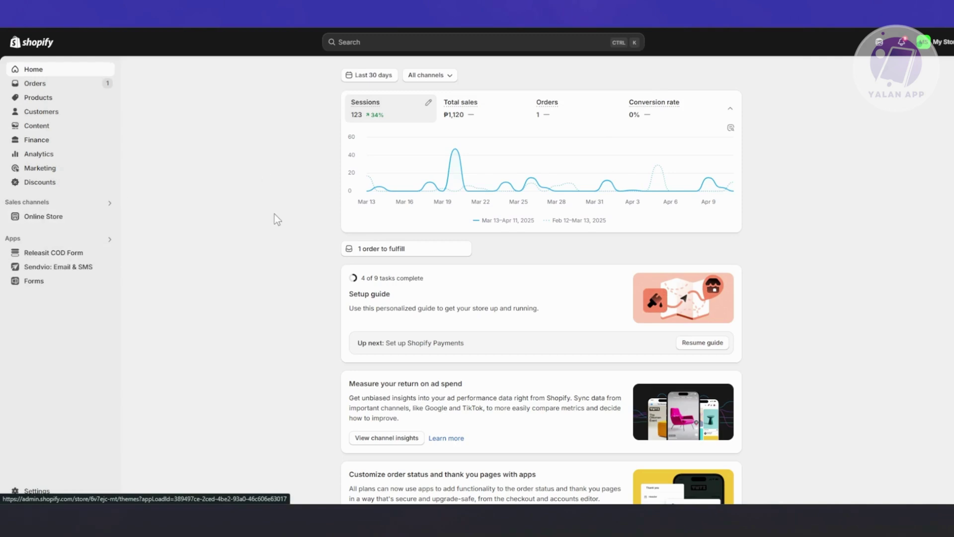
{"action": "left_click", "coordinate": [27, 216]}
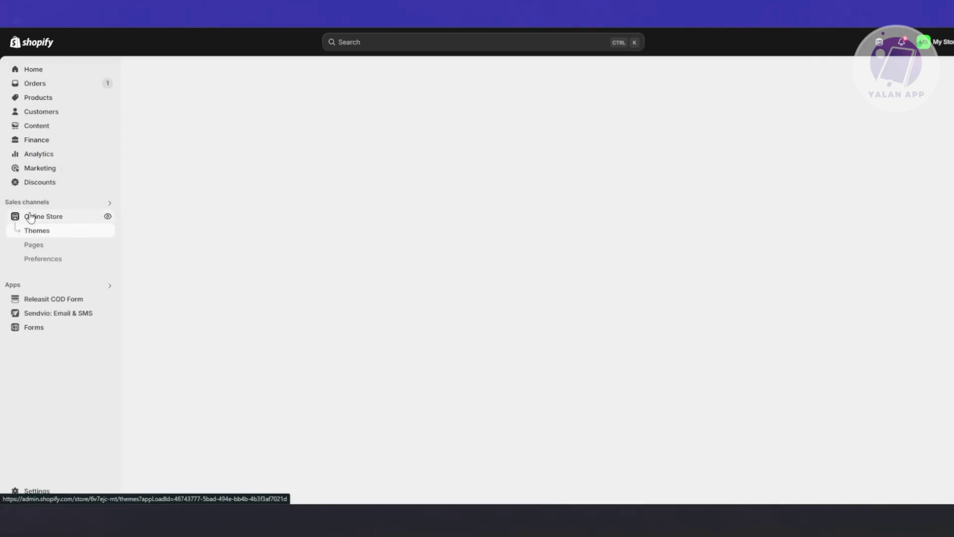
{"action": "left_click", "coordinate": [40, 491]}
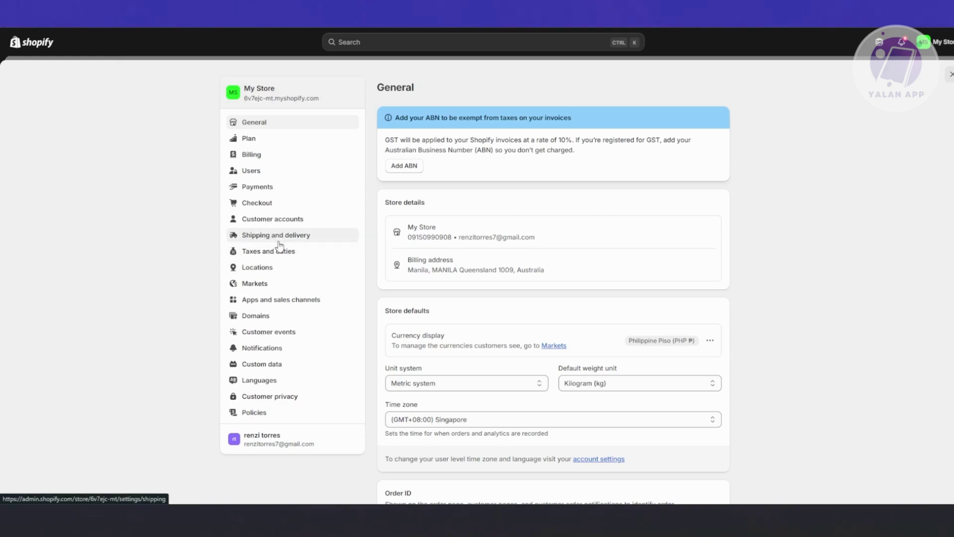
{"action": "left_click", "coordinate": [950, 74]}
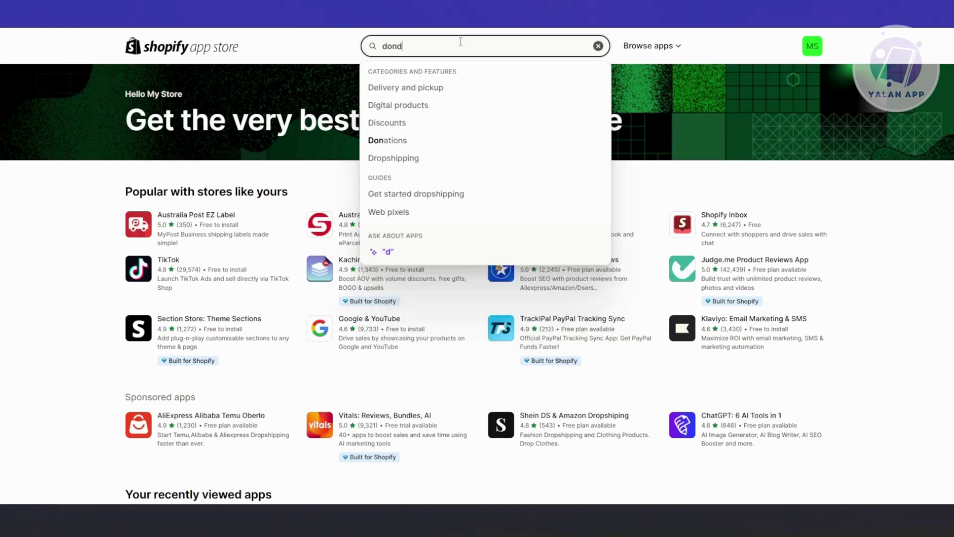
Search the App Store for 'dondy' and open the Dondy: WhatsApp Marketing+Chat listing
{"action": "type", "text": "y"}
{"action": "key", "text": "Return"}
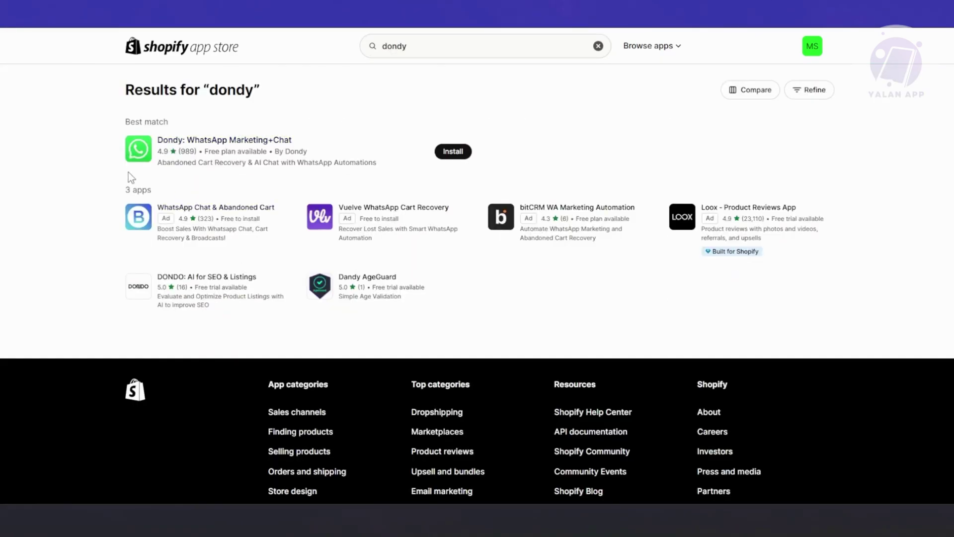
{"action": "left_click", "coordinate": [248, 144]}
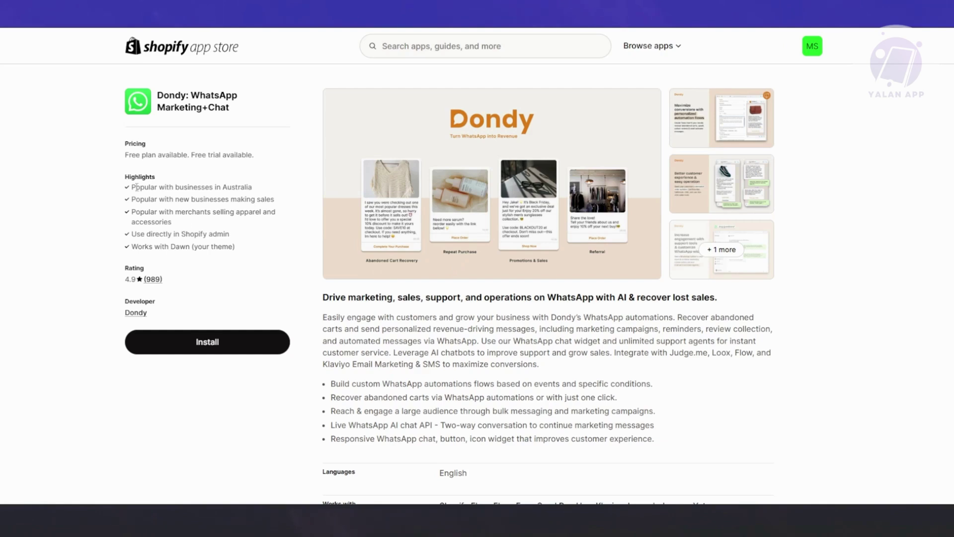
{"action": "left_click_drag", "start_coordinate": [131, 189], "coordinate": [273, 193]}
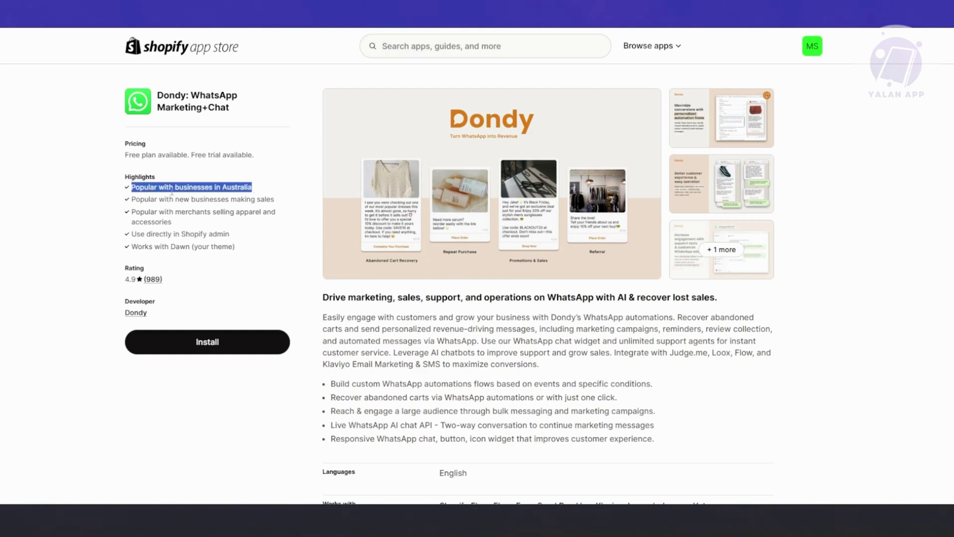
{"action": "left_click_drag", "start_coordinate": [151, 189], "coordinate": [190, 208]}
{"action": "scroll", "coordinate": [305, 268], "scroll_direction": "down", "scroll_amount": 5}
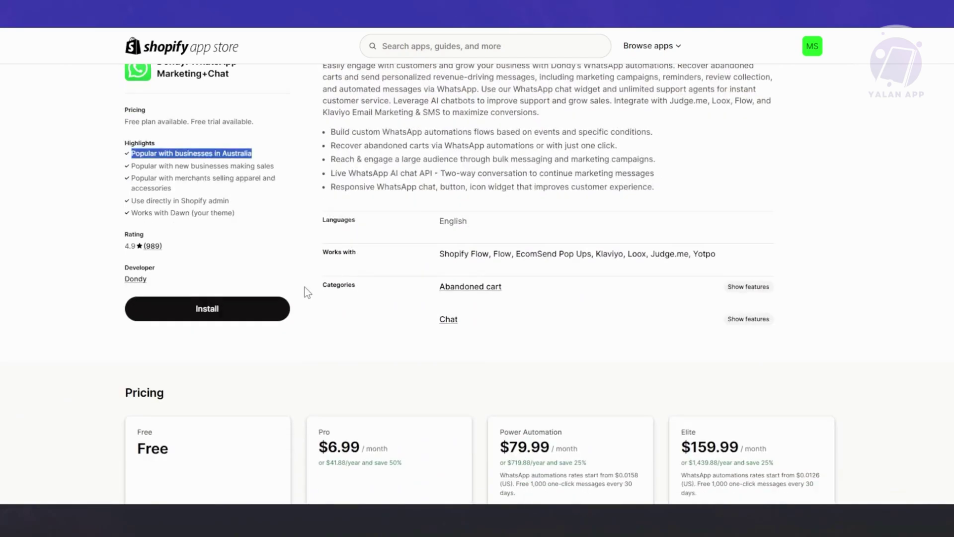
{"action": "scroll", "coordinate": [209, 373], "scroll_direction": "down", "scroll_amount": 4}
{"action": "scroll", "coordinate": [275, 330], "scroll_direction": "up", "scroll_amount": 1}
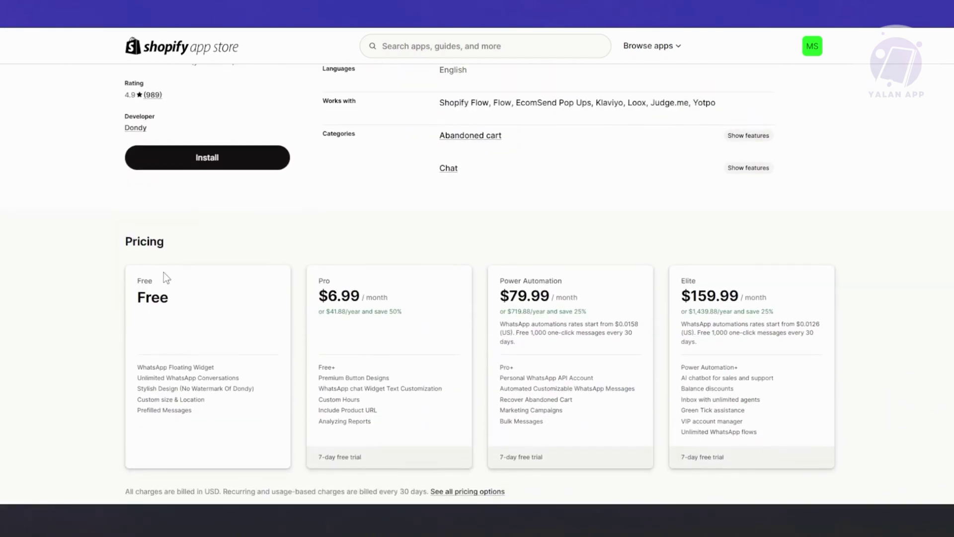
{"action": "left_click_drag", "start_coordinate": [136, 279], "coordinate": [269, 443]}
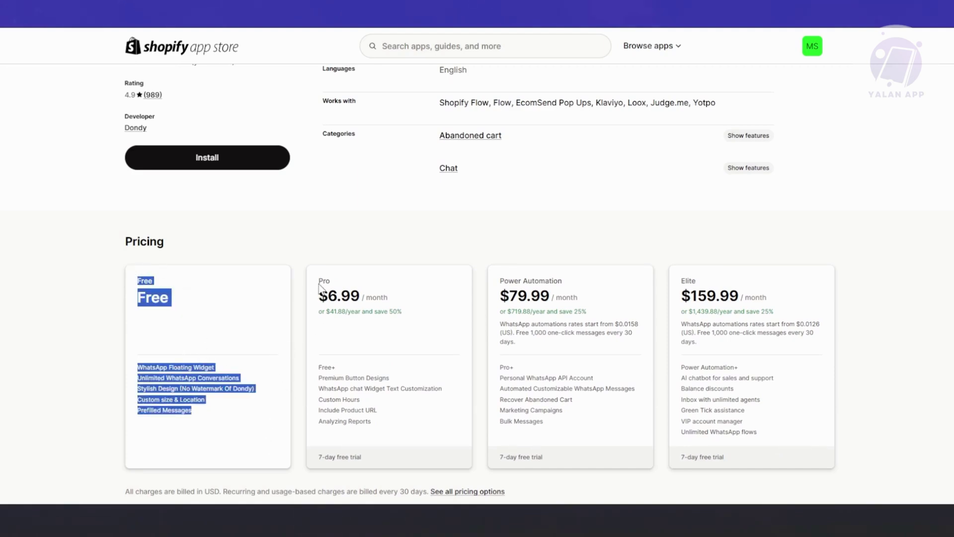
{"action": "left_click_drag", "start_coordinate": [318, 279], "coordinate": [424, 321]}
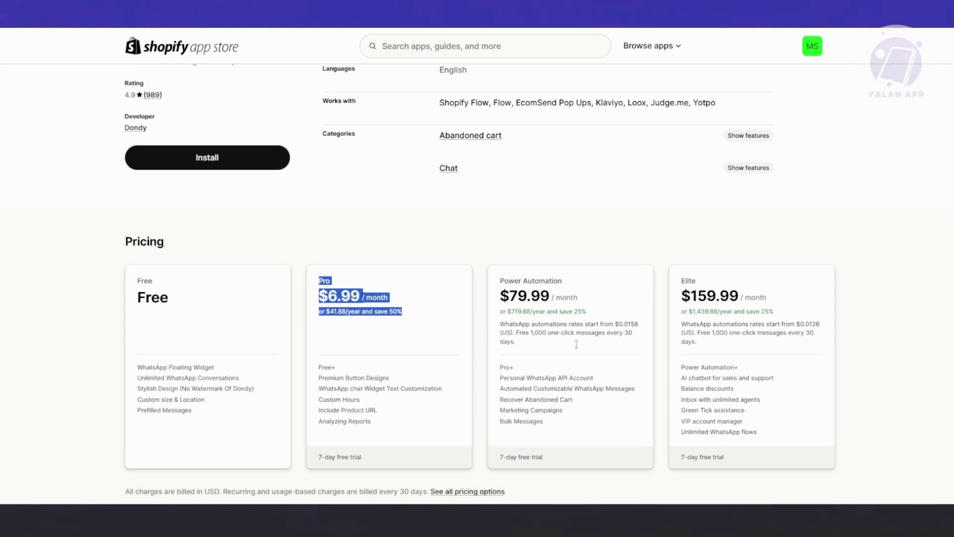
{"action": "scroll", "coordinate": [581, 357], "scroll_direction": "down", "scroll_amount": 2}
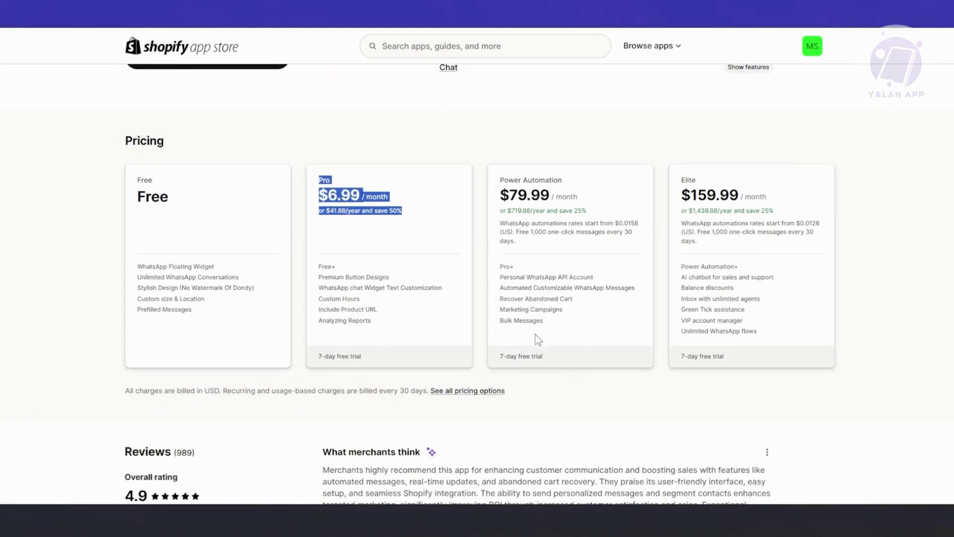
{"action": "left_click_drag", "start_coordinate": [379, 322], "coordinate": [313, 282]}
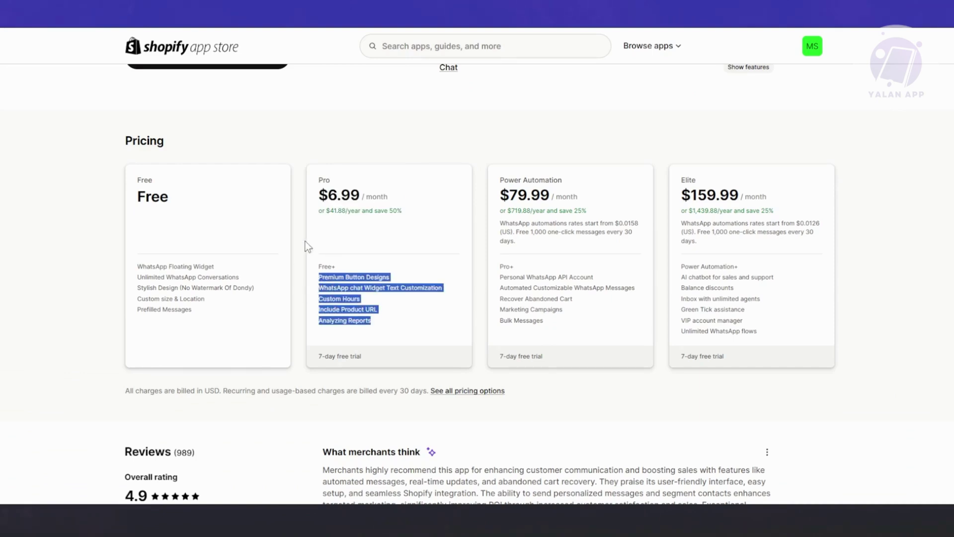
{"action": "left_click", "coordinate": [324, 286]}
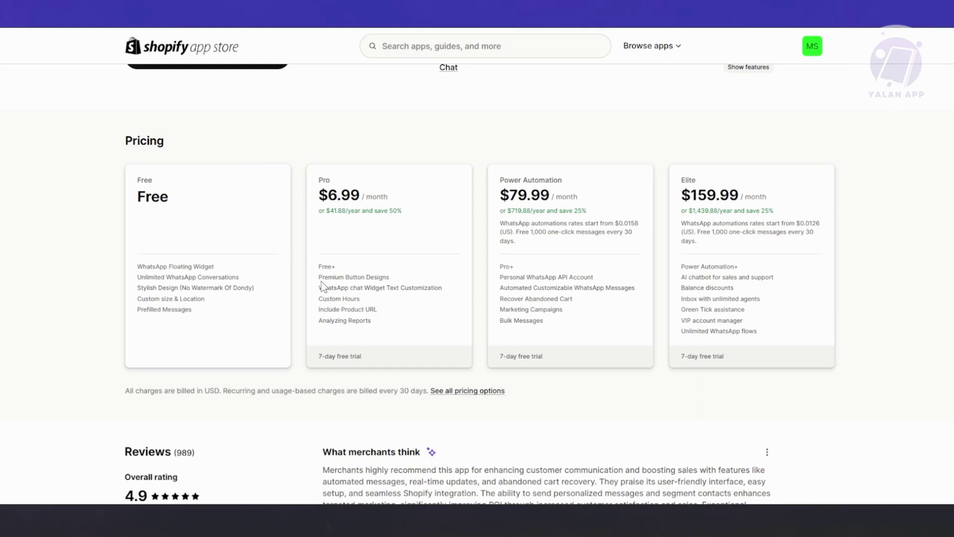
{"action": "left_click_drag", "start_coordinate": [320, 279], "coordinate": [403, 324]}
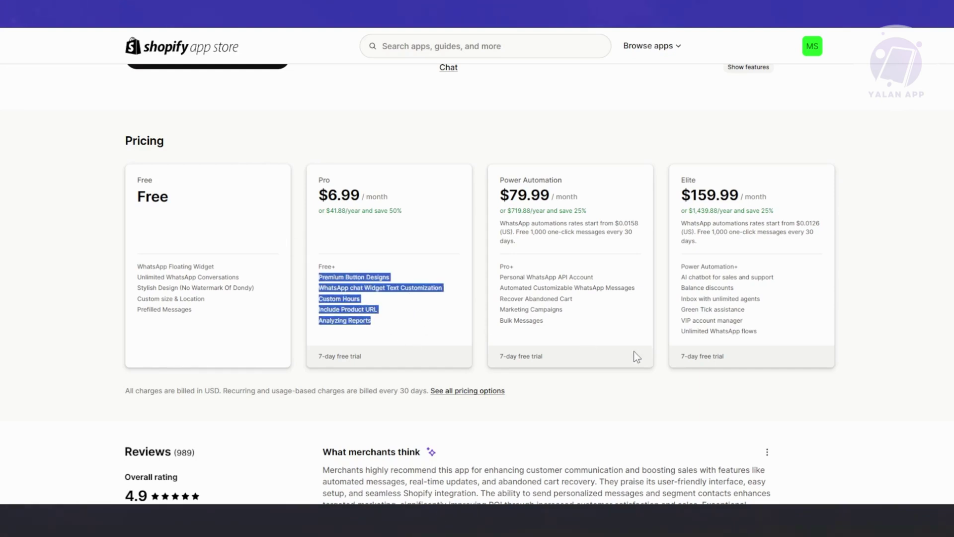
{"action": "scroll", "coordinate": [491, 299], "scroll_direction": "up", "scroll_amount": 5}
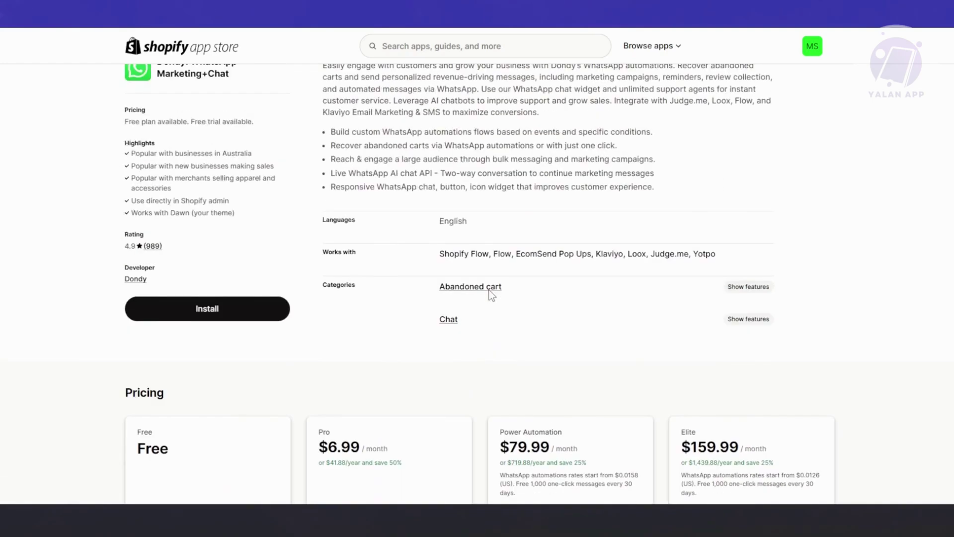
{"action": "scroll", "coordinate": [490, 293], "scroll_direction": "down", "scroll_amount": 4}
{"action": "scroll", "coordinate": [490, 293], "scroll_direction": "up", "scroll_amount": 1}
{"action": "scroll", "coordinate": [472, 239], "scroll_direction": "down", "scroll_amount": 3}
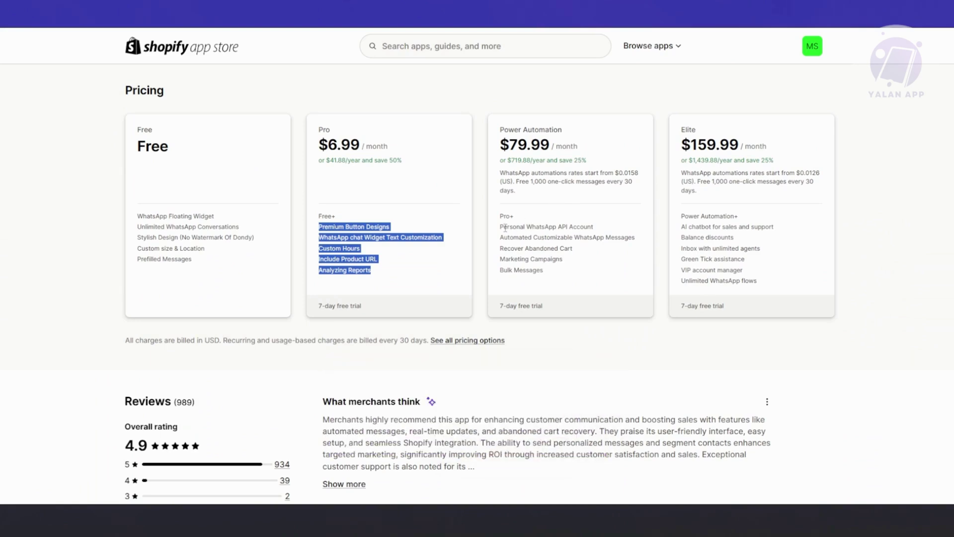
{"action": "scroll", "coordinate": [509, 227], "scroll_direction": "up", "scroll_amount": 10}
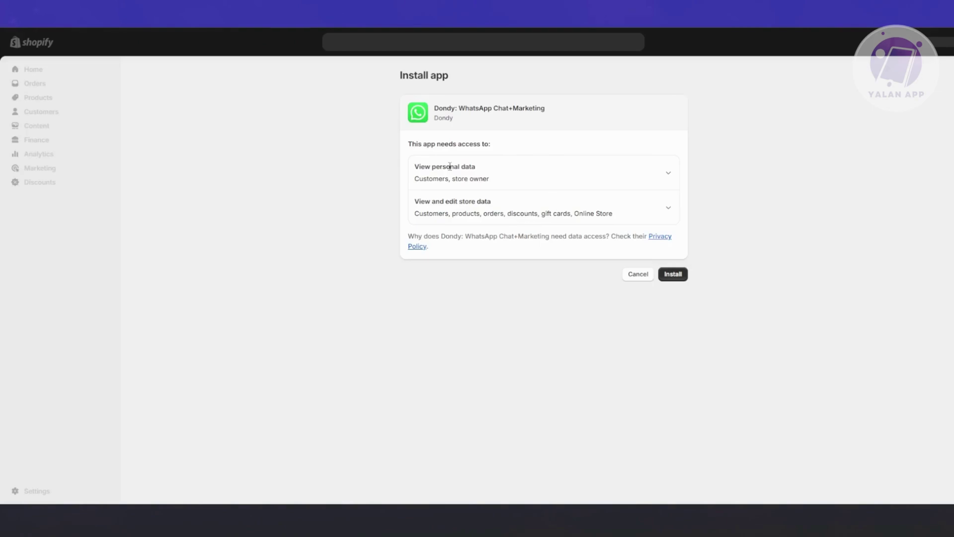
Approve Dondy's data access permissions to install it on the store
{"action": "left_click", "coordinate": [678, 278]}
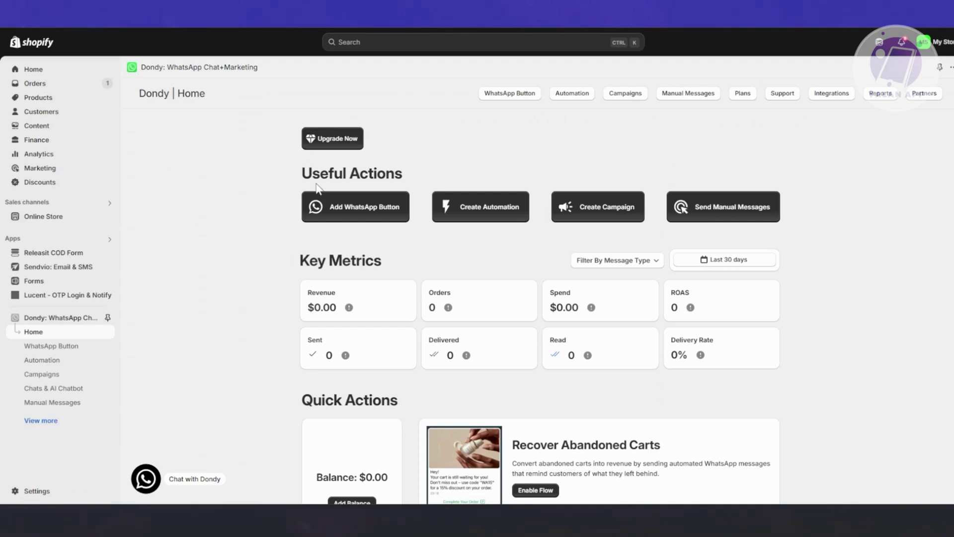
{"action": "scroll", "coordinate": [442, 223], "scroll_direction": "down", "scroll_amount": 1}
{"action": "scroll", "coordinate": [443, 226], "scroll_direction": "down", "scroll_amount": 2}
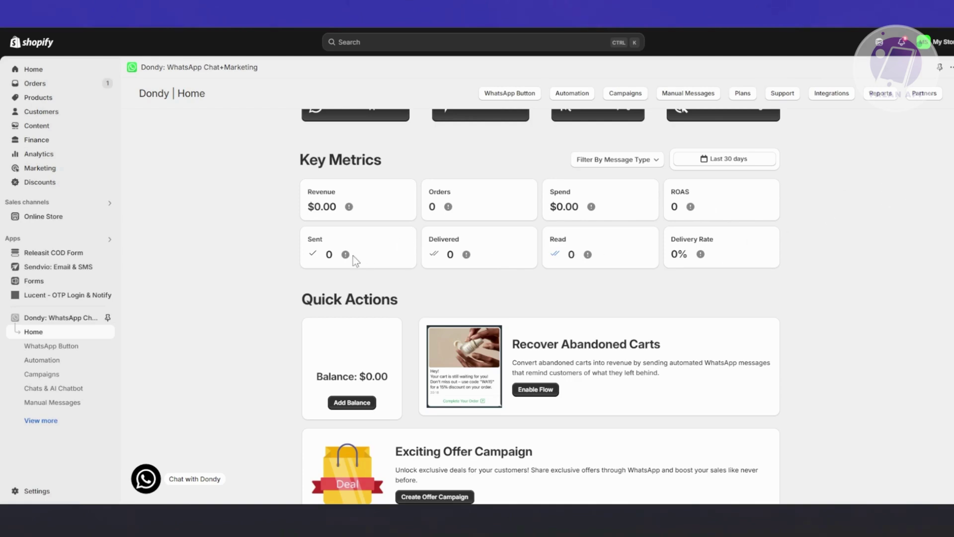
{"action": "scroll", "coordinate": [741, 261], "scroll_direction": "down", "scroll_amount": 3}
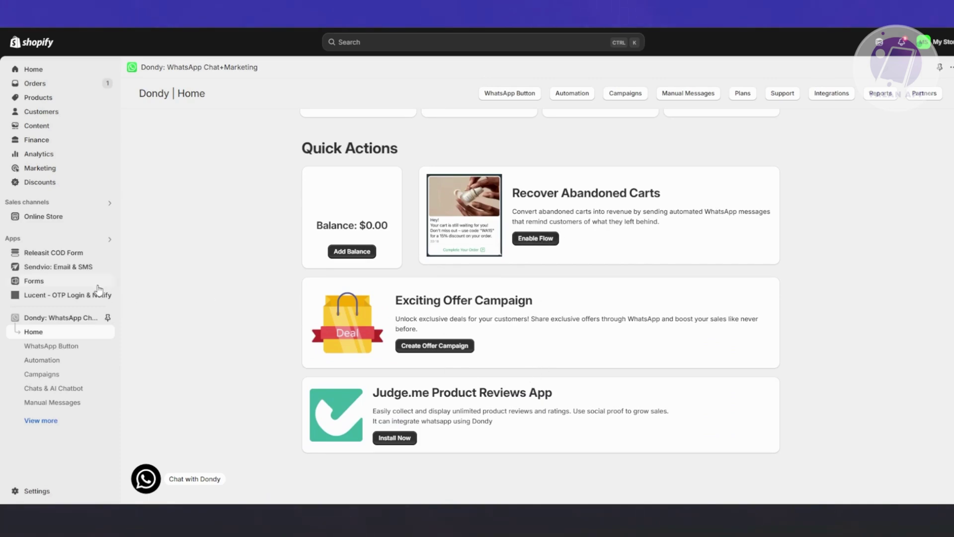
{"action": "scroll", "coordinate": [291, 263], "scroll_direction": "down", "scroll_amount": 2}
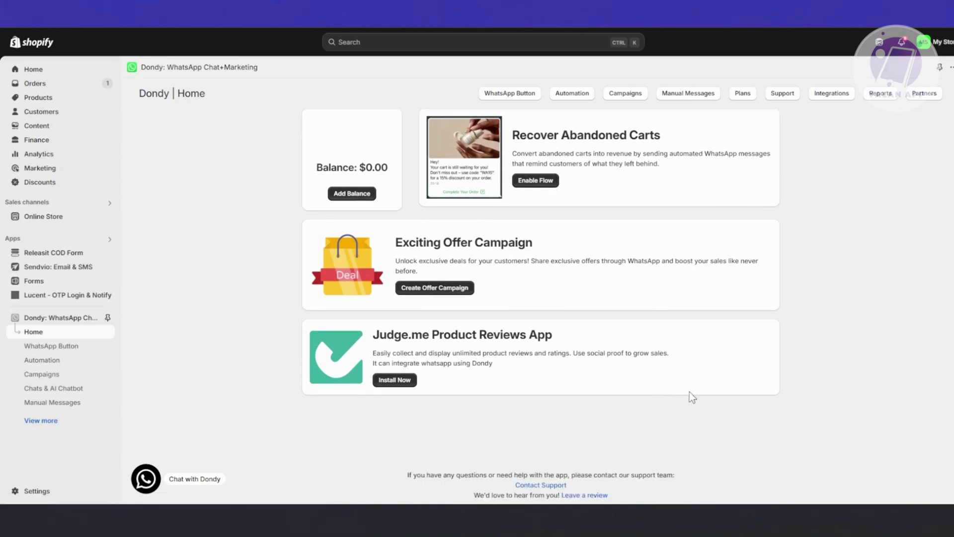
{"action": "scroll", "coordinate": [691, 393], "scroll_direction": "up", "scroll_amount": 6}
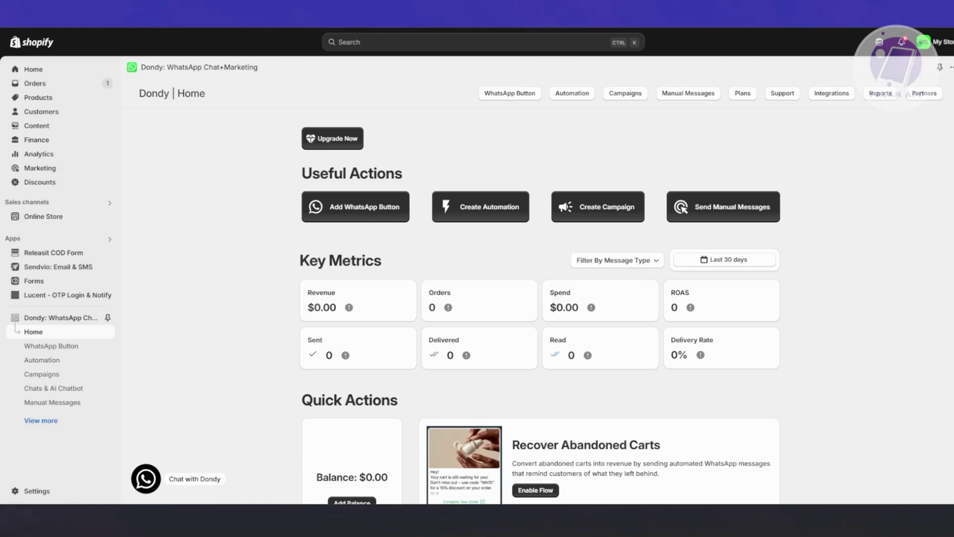
Open the WhatsApp chat button setup and check the phone number country list without changing it
{"action": "left_click", "coordinate": [65, 347]}
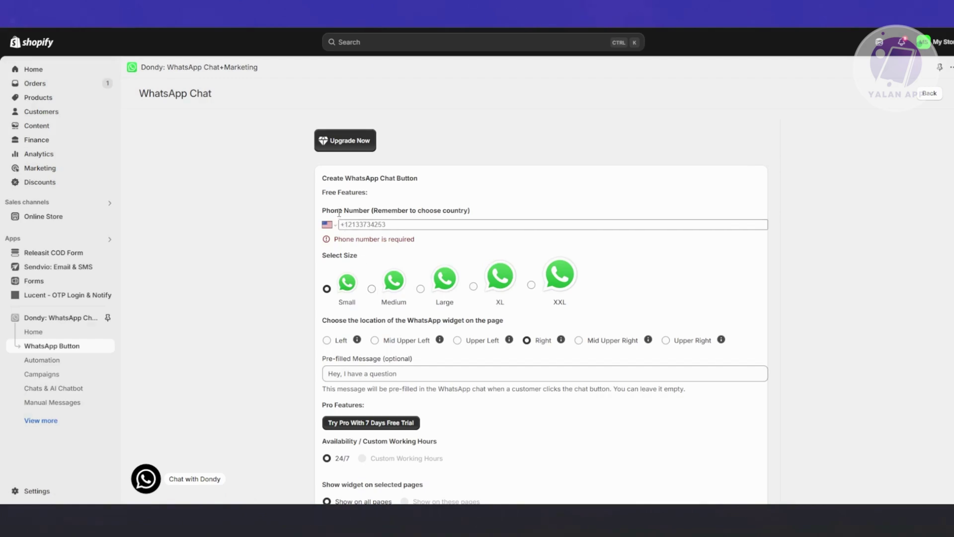
{"action": "left_click", "coordinate": [392, 225]}
{"action": "left_click", "coordinate": [328, 225]}
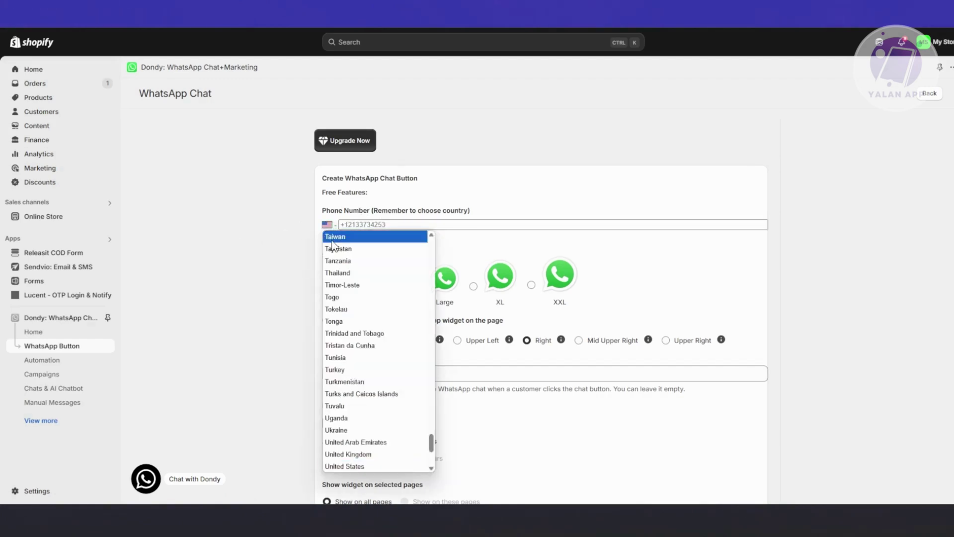
{"action": "left_click", "coordinate": [224, 281]}
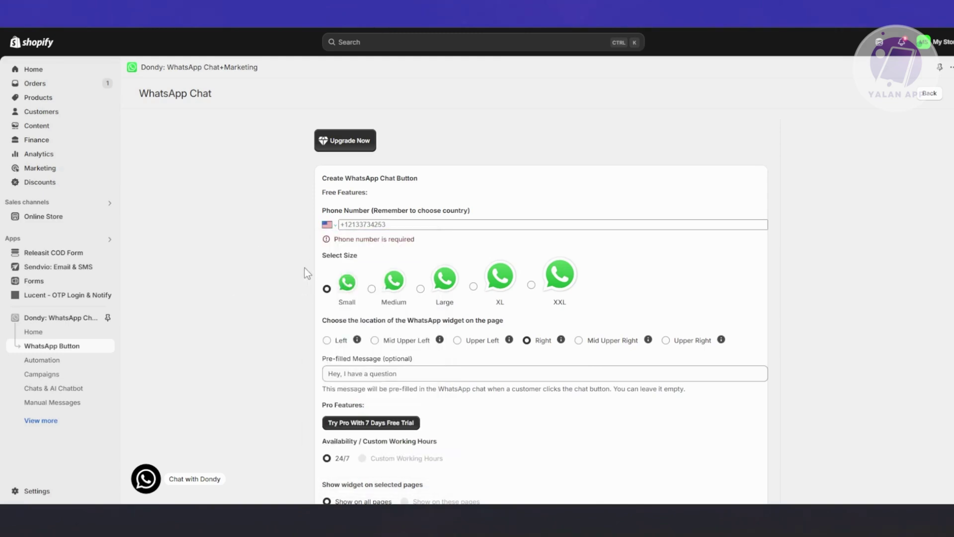
Review the widget location, Premium Button styles and Pro Plan card, then go to Automation
{"action": "scroll", "coordinate": [302, 273], "scroll_direction": "down", "scroll_amount": 2}
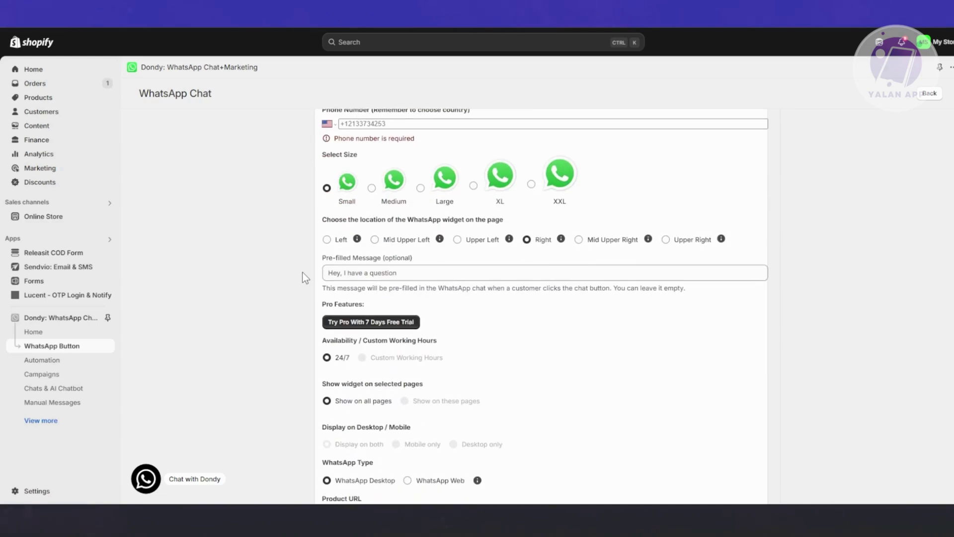
{"action": "left_click_drag", "start_coordinate": [326, 220], "coordinate": [540, 228]}
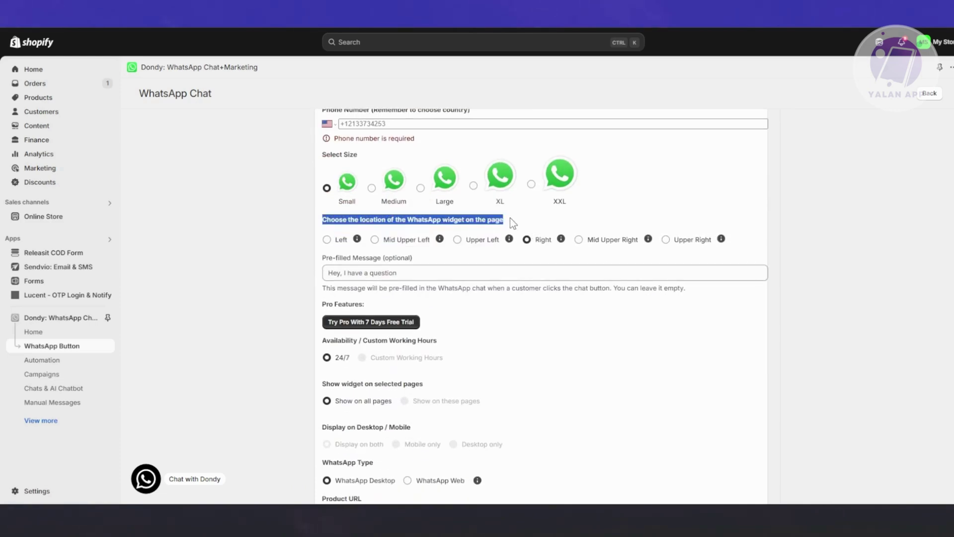
{"action": "scroll", "coordinate": [518, 225], "scroll_direction": "down", "scroll_amount": 2}
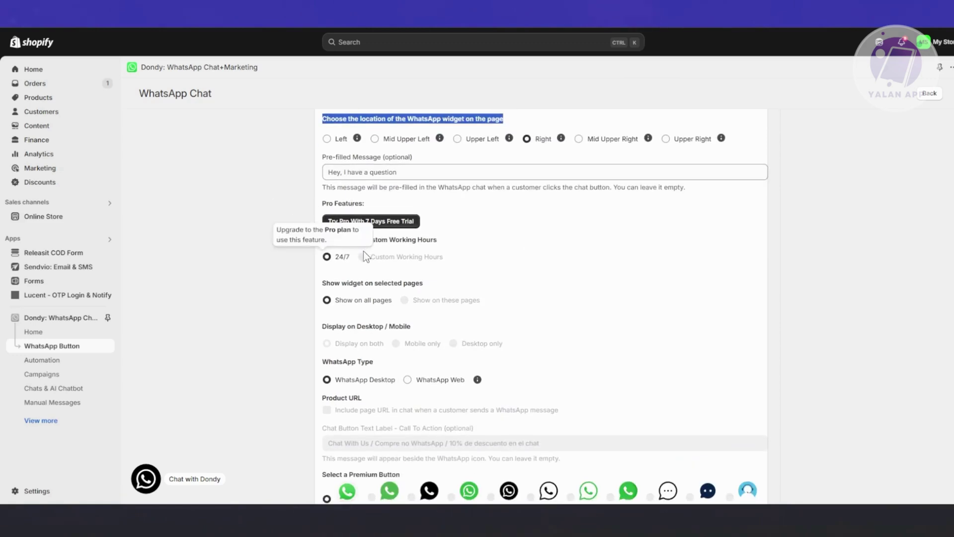
{"action": "scroll", "coordinate": [363, 251], "scroll_direction": "down", "scroll_amount": 3}
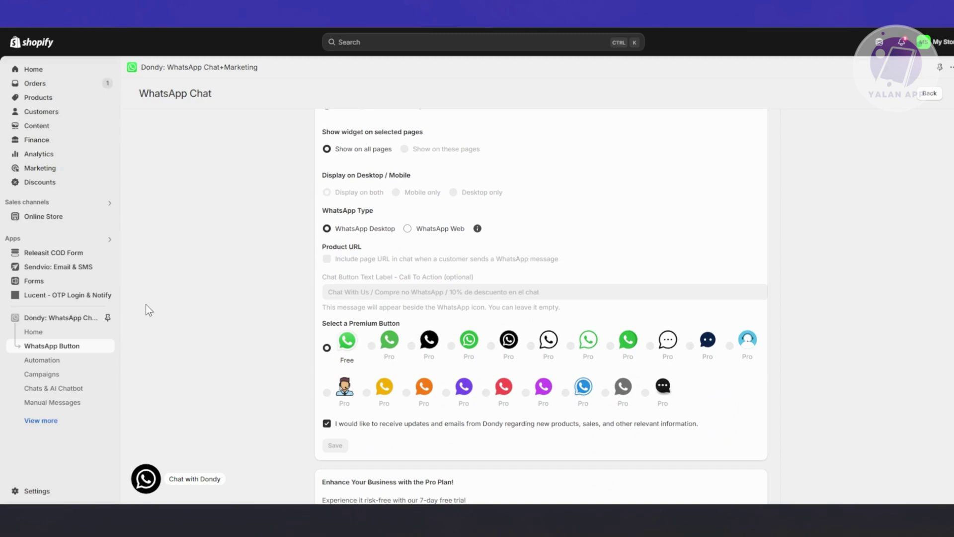
{"action": "scroll", "coordinate": [163, 288], "scroll_direction": "down", "scroll_amount": 3}
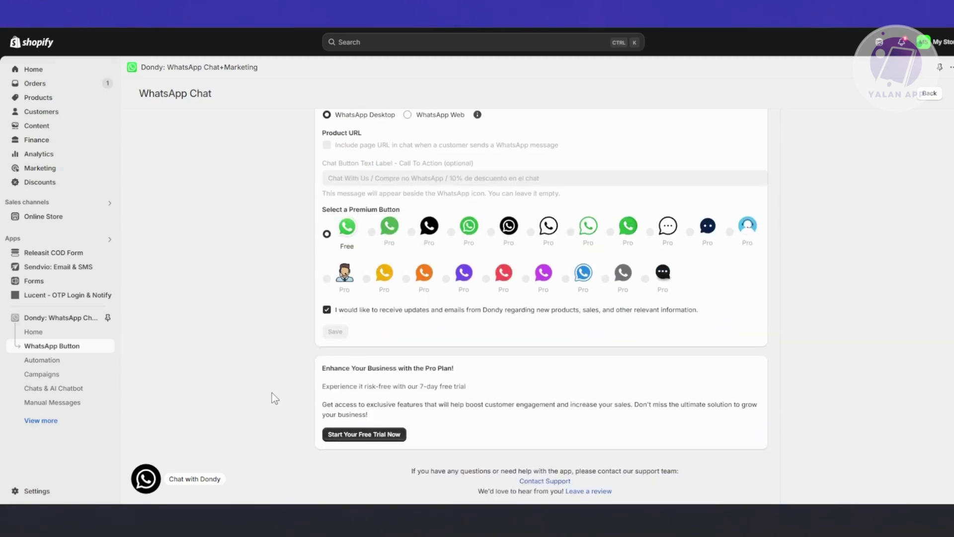
{"action": "left_click", "coordinate": [36, 361]}
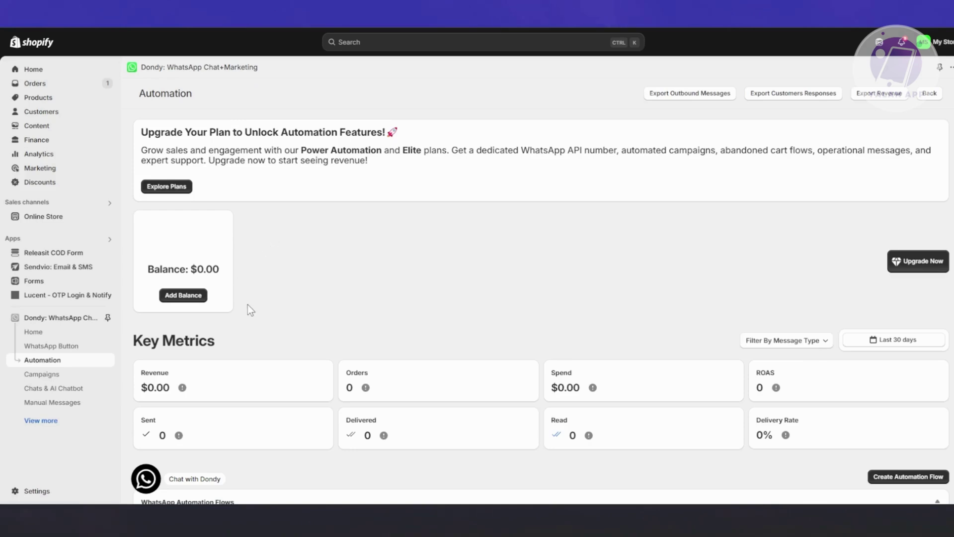
Review the draft Abandoned Cart Recovery and Order Upsell flows, then go to Campaigns
{"action": "scroll", "coordinate": [258, 304], "scroll_direction": "down", "scroll_amount": 6}
{"action": "scroll", "coordinate": [293, 307], "scroll_direction": "up", "scroll_amount": 2}
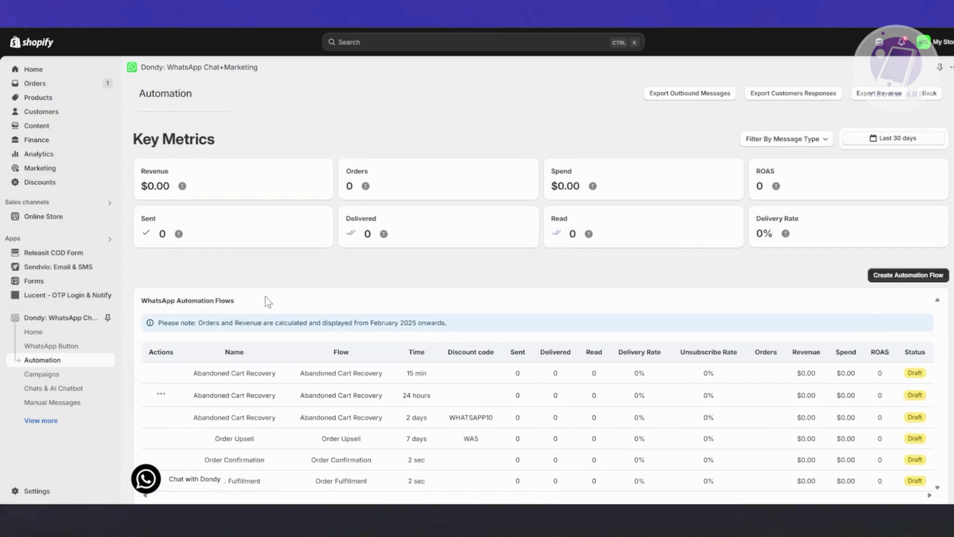
{"action": "scroll", "coordinate": [294, 307], "scroll_direction": "down", "scroll_amount": 3}
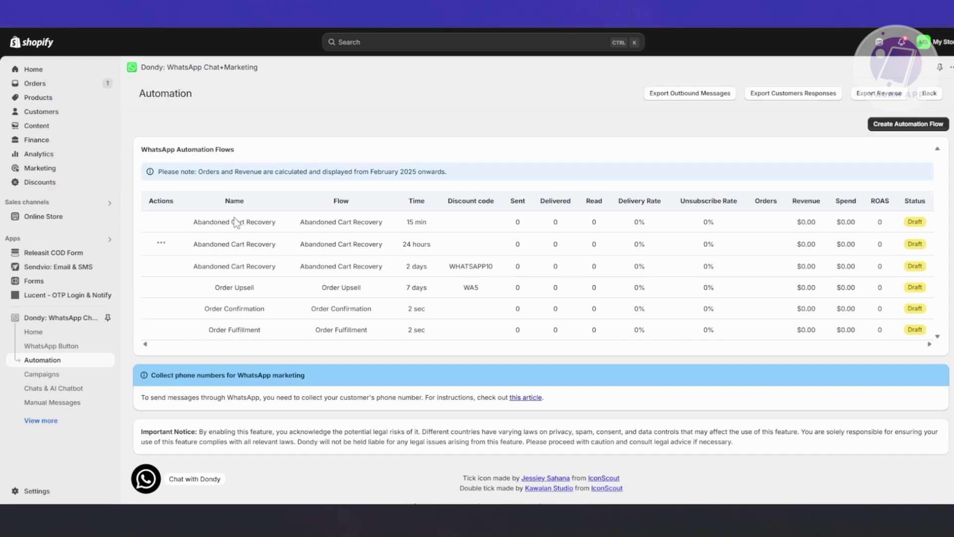
{"action": "left_click_drag", "start_coordinate": [197, 222], "coordinate": [343, 219]}
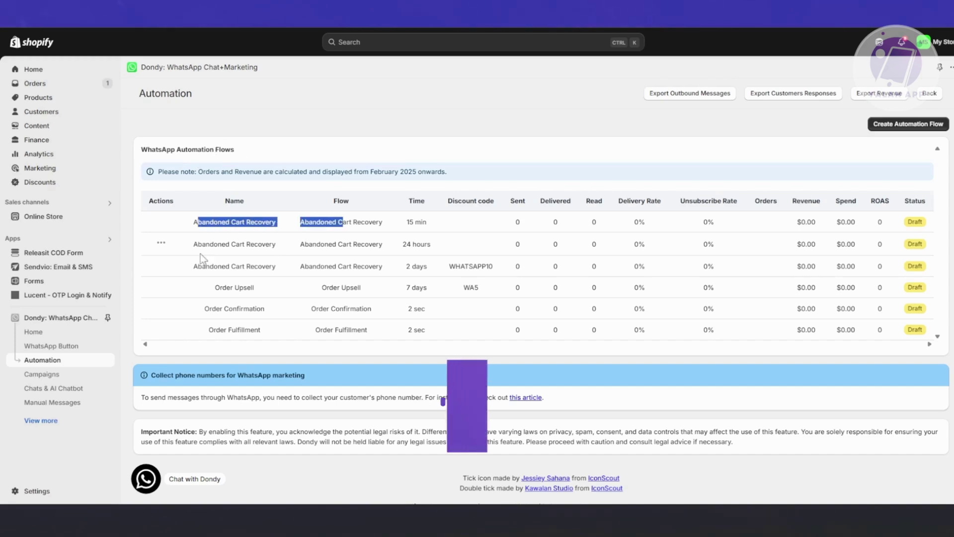
{"action": "left_click_drag", "start_coordinate": [215, 287], "coordinate": [468, 289]}
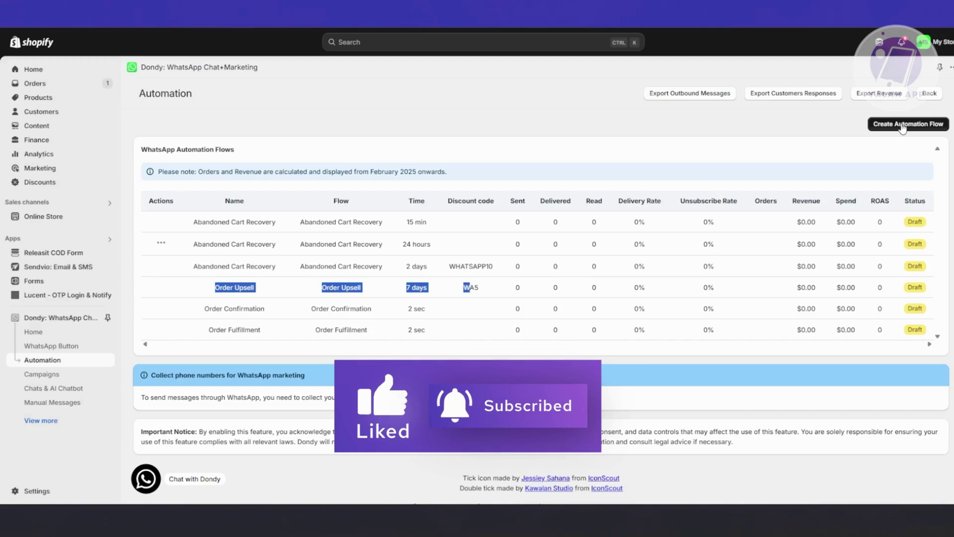
{"action": "scroll", "coordinate": [219, 302], "scroll_direction": "down", "scroll_amount": 1}
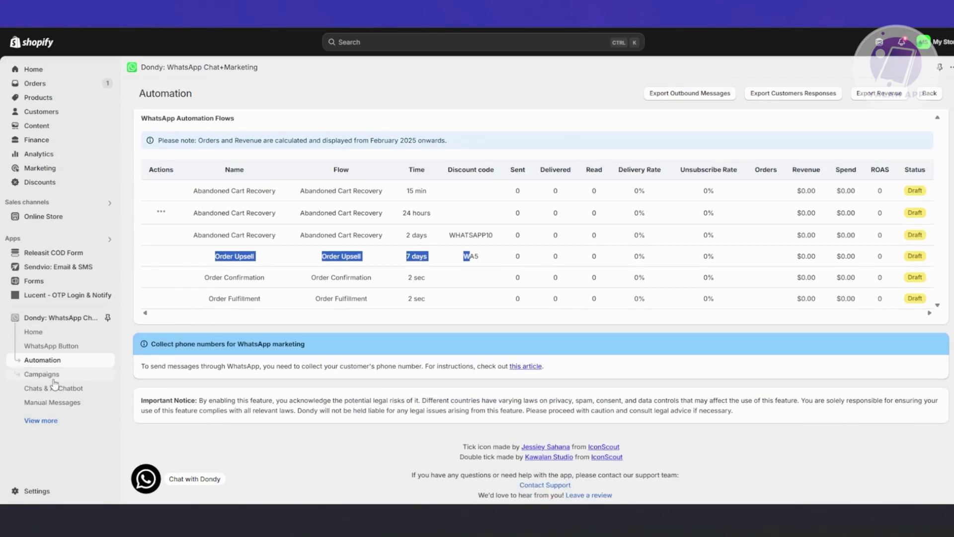
{"action": "left_click", "coordinate": [45, 374]}
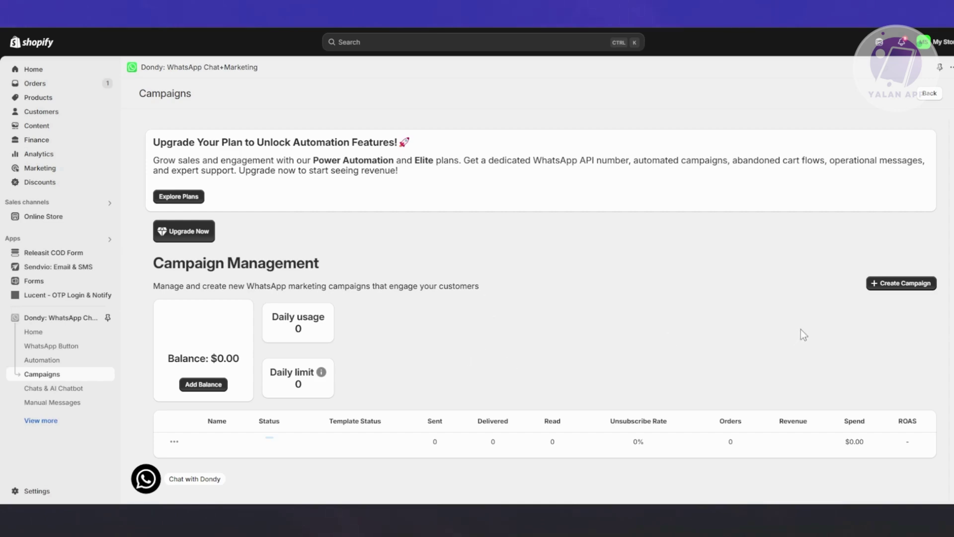
Start a new campaign, keeping the purchased-at-least-once segment and English language
{"action": "left_click", "coordinate": [916, 284]}
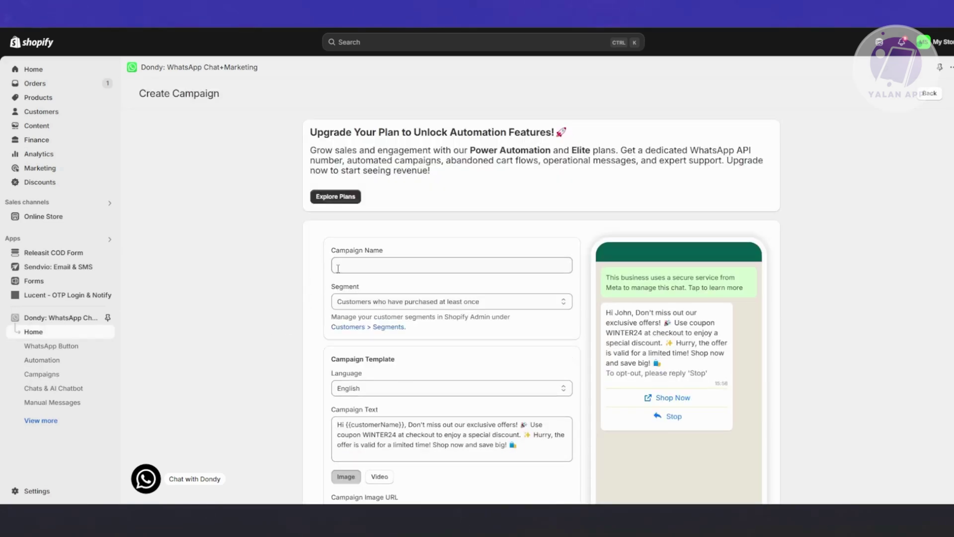
{"action": "scroll", "coordinate": [258, 287], "scroll_direction": "down", "scroll_amount": 3}
{"action": "left_click", "coordinate": [480, 150]}
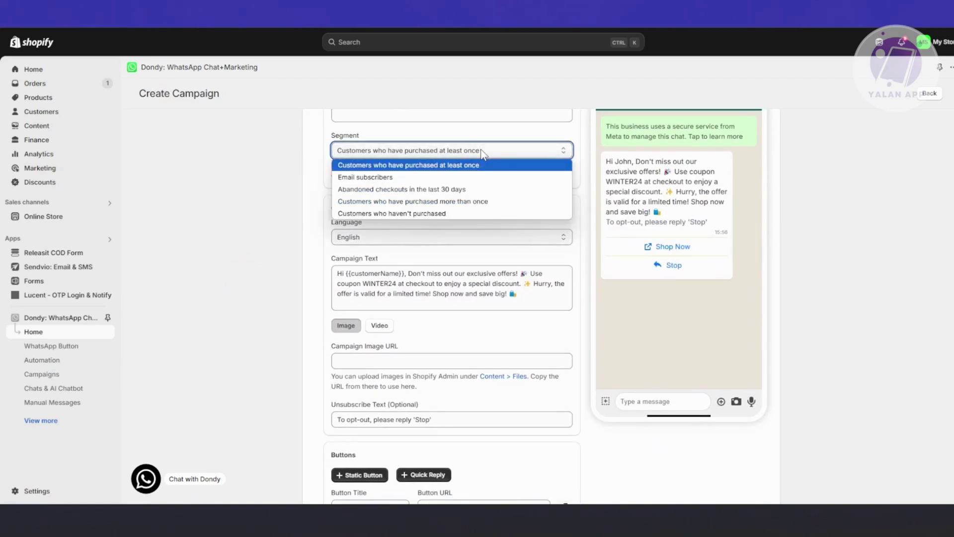
{"action": "left_click", "coordinate": [205, 237]}
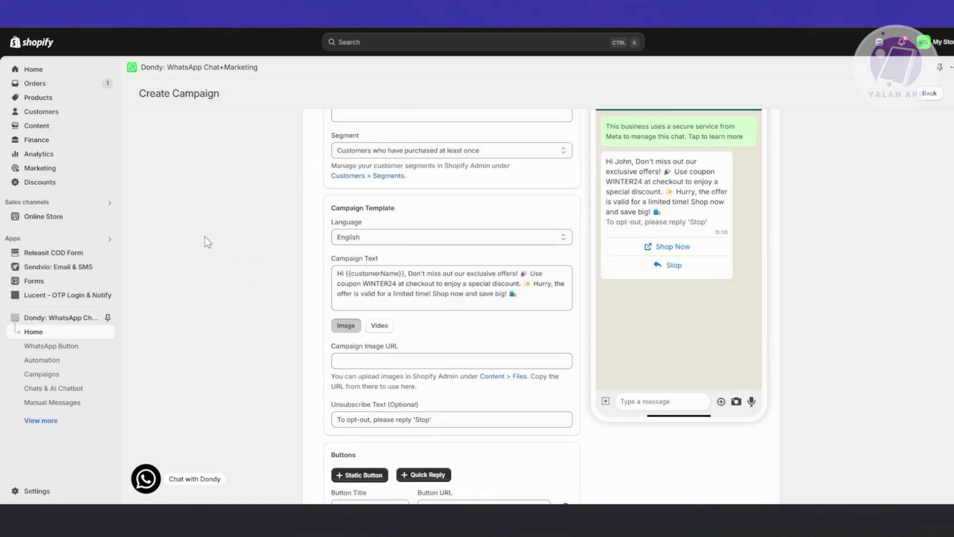
{"action": "left_click", "coordinate": [415, 234]}
{"action": "left_click", "coordinate": [418, 240]}
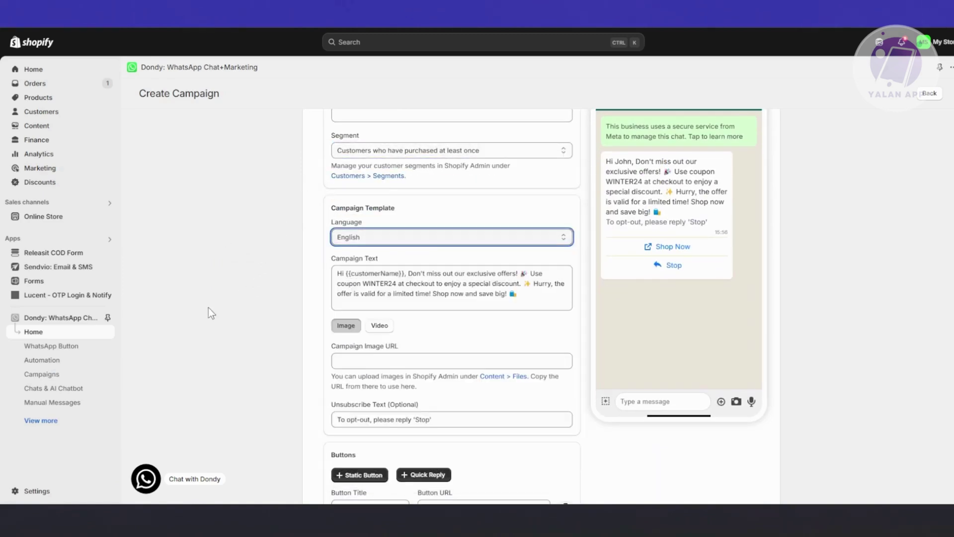
{"action": "scroll", "coordinate": [211, 308], "scroll_direction": "down", "scroll_amount": 2}
{"action": "scroll", "coordinate": [342, 284], "scroll_direction": "up", "scroll_amount": 2}
Inspect the {{customerName}} campaign text, unsubscribe line and Stop quick reply, then go to Chats & AI Chatbot
{"action": "left_click_drag", "start_coordinate": [347, 273], "coordinate": [406, 273]}
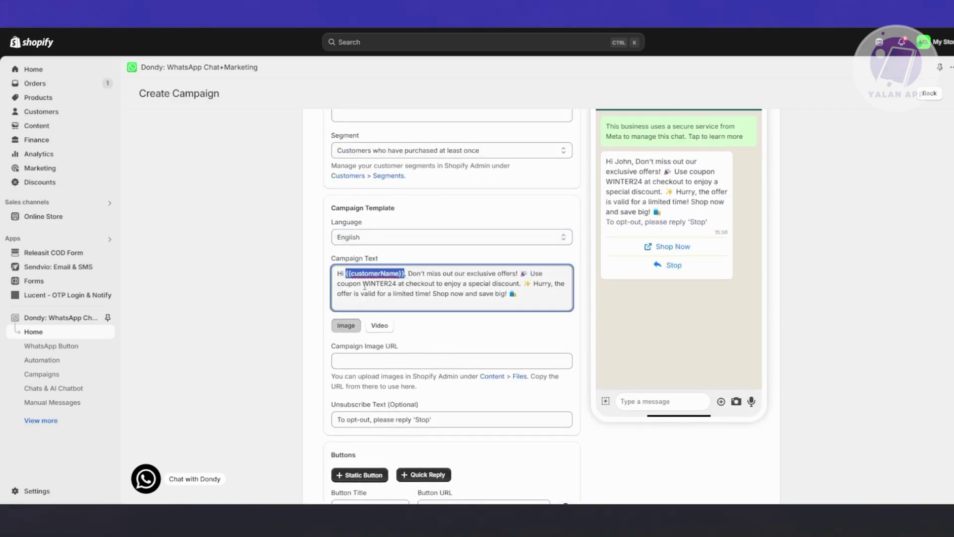
{"action": "scroll", "coordinate": [319, 270], "scroll_direction": "down", "scroll_amount": 2}
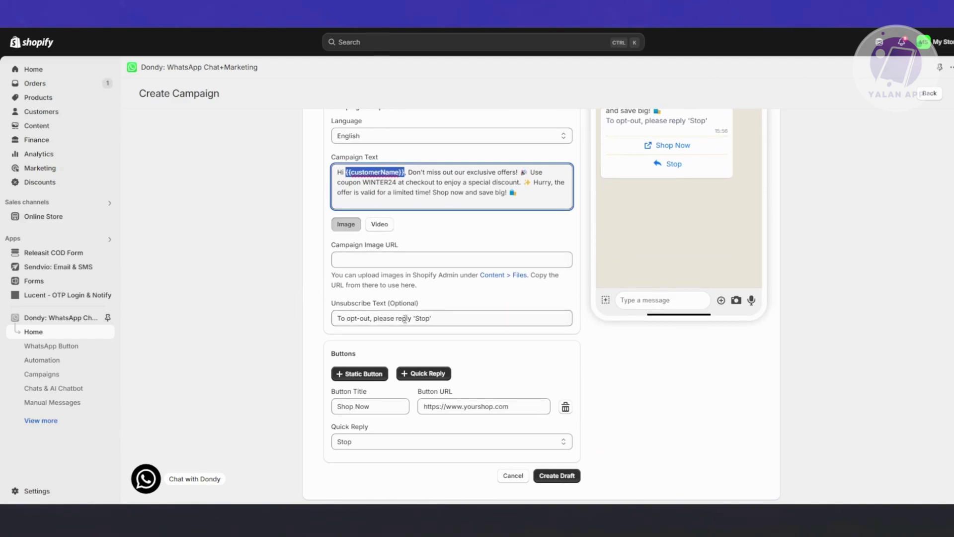
{"action": "left_click", "coordinate": [445, 318]}
{"action": "left_click", "coordinate": [208, 332]}
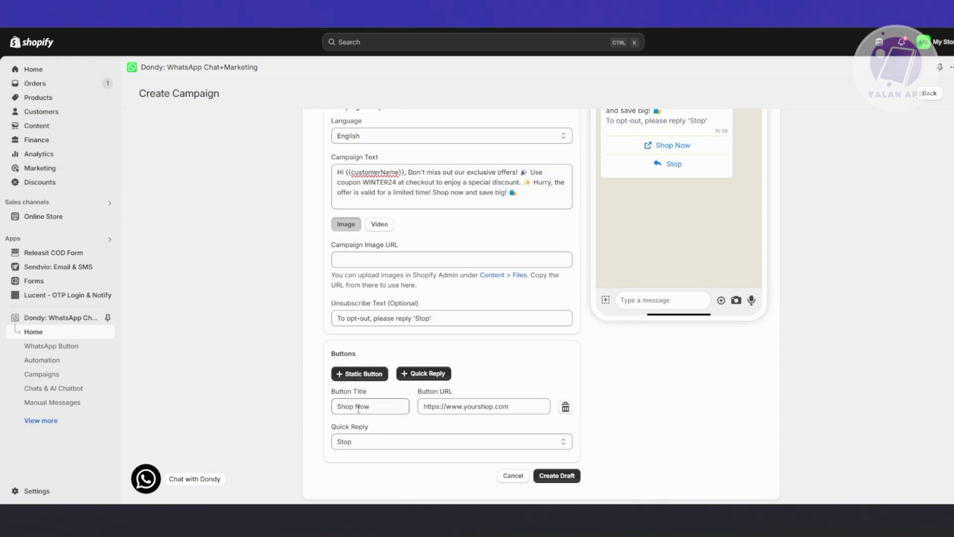
{"action": "left_click", "coordinate": [352, 442]}
{"action": "left_click", "coordinate": [357, 443]}
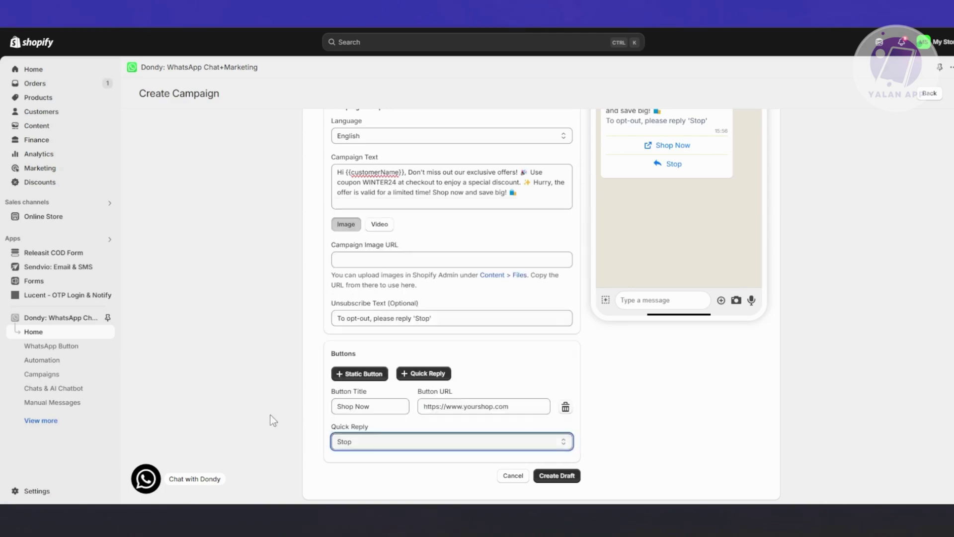
{"action": "left_click", "coordinate": [66, 393]}
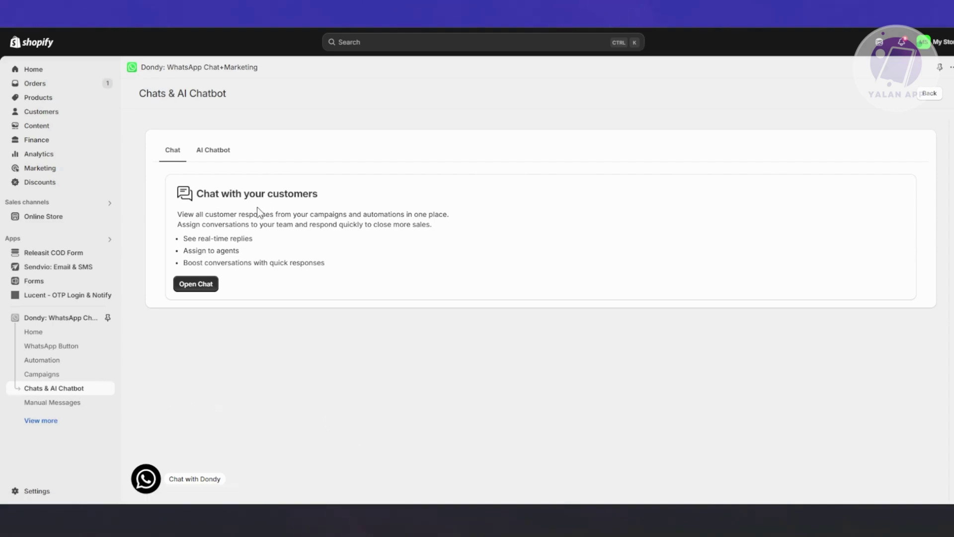
{"action": "left_click", "coordinate": [214, 150]}
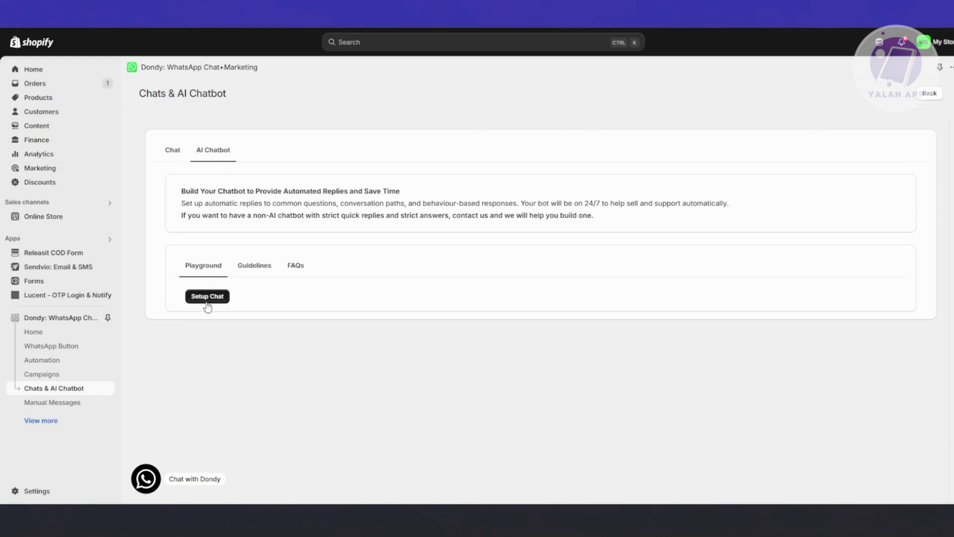
{"action": "left_click", "coordinate": [256, 267]}
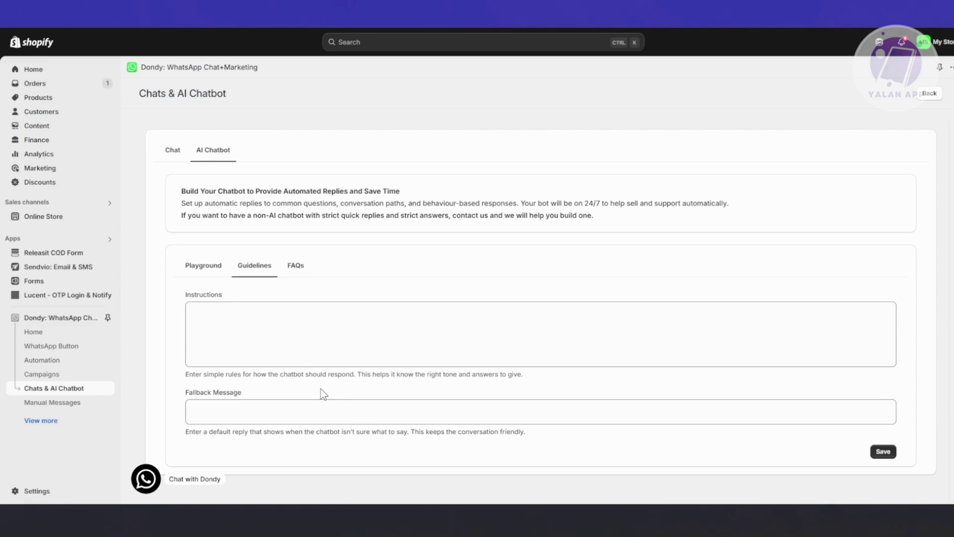
{"action": "left_click", "coordinate": [298, 267]}
{"action": "left_click", "coordinate": [244, 271]}
{"action": "left_click", "coordinate": [213, 267]}
{"action": "left_click", "coordinate": [179, 152]}
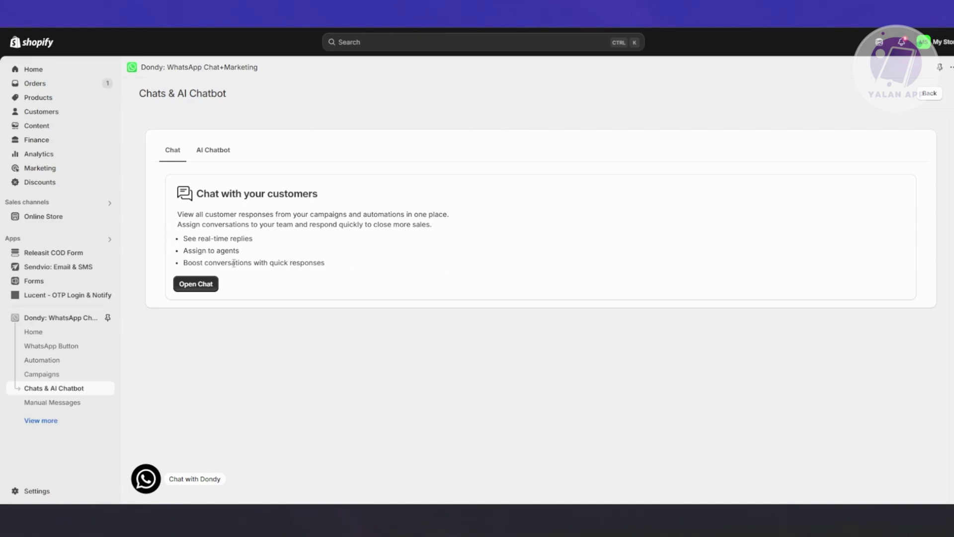
{"action": "left_click", "coordinate": [197, 284]}
Check the abandoned cart and Order Message tabs in Manual Messages, then return to Home
{"action": "left_click", "coordinate": [49, 406]}
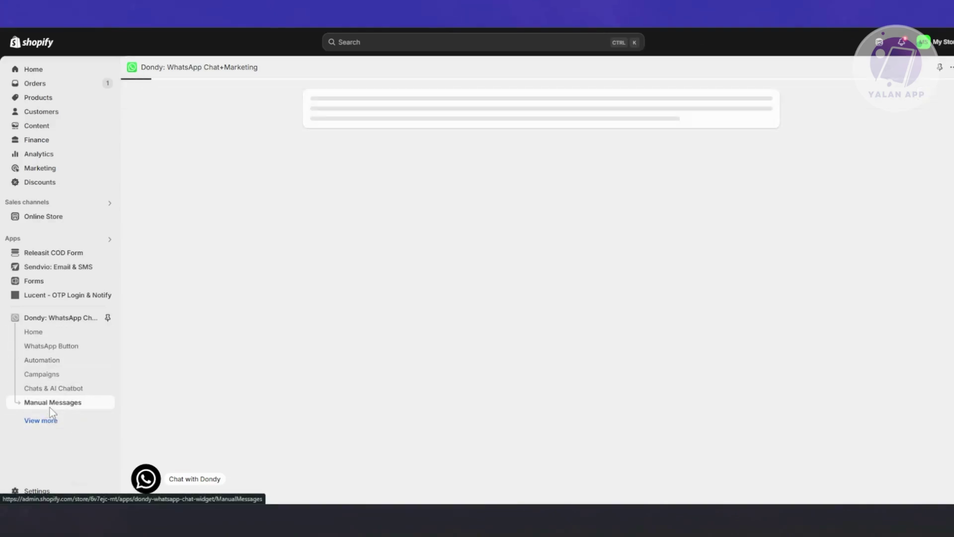
{"action": "scroll", "coordinate": [454, 354], "scroll_direction": "down", "scroll_amount": 3}
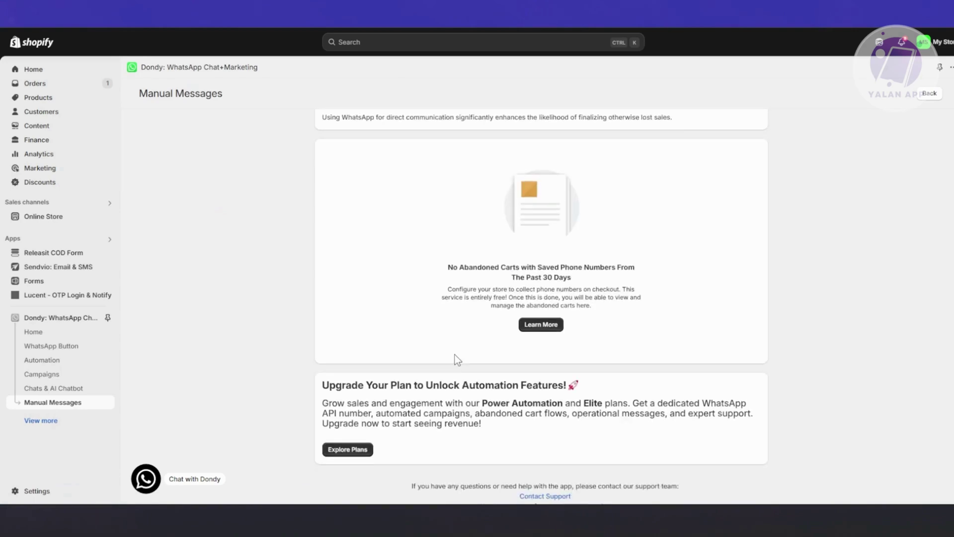
{"action": "scroll", "coordinate": [321, 295], "scroll_direction": "up", "scroll_amount": 2}
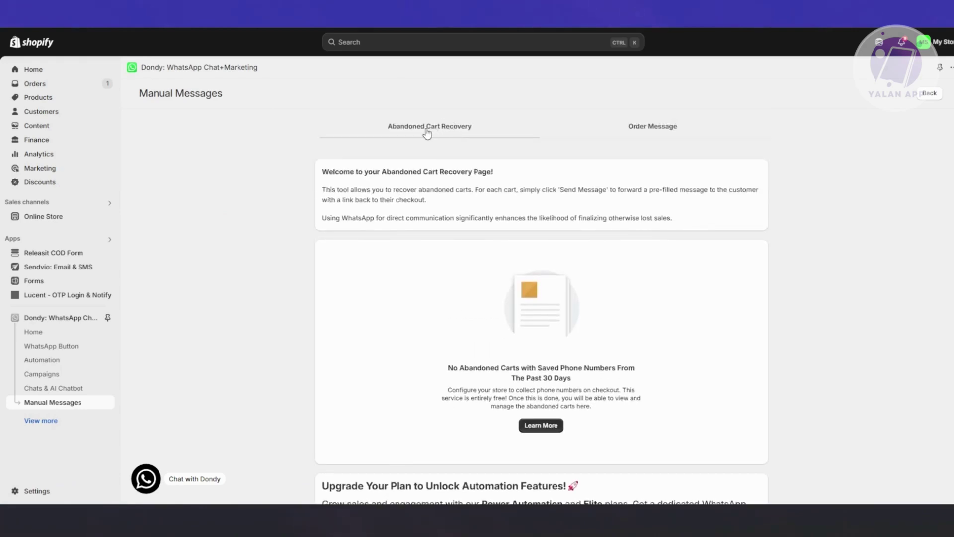
{"action": "left_click", "coordinate": [676, 131]}
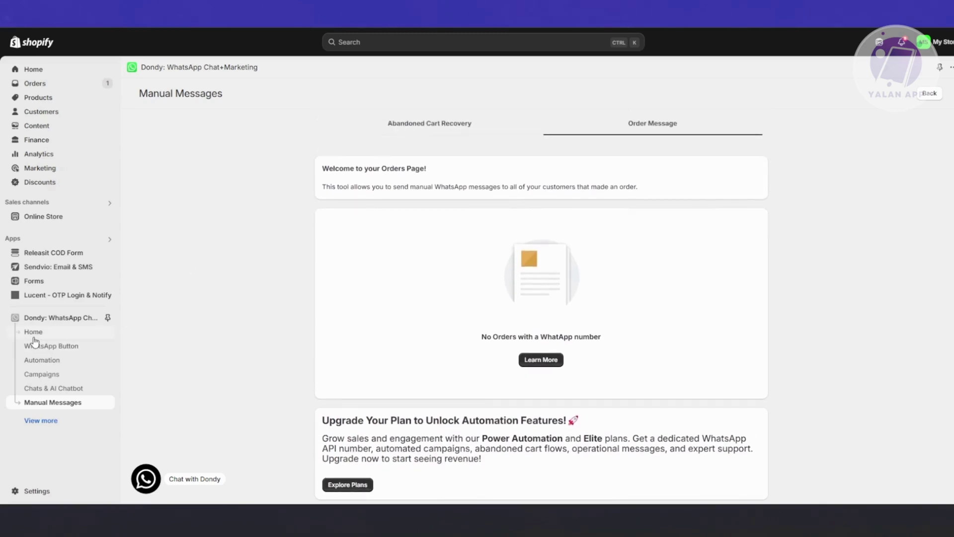
{"action": "left_click", "coordinate": [34, 333]}
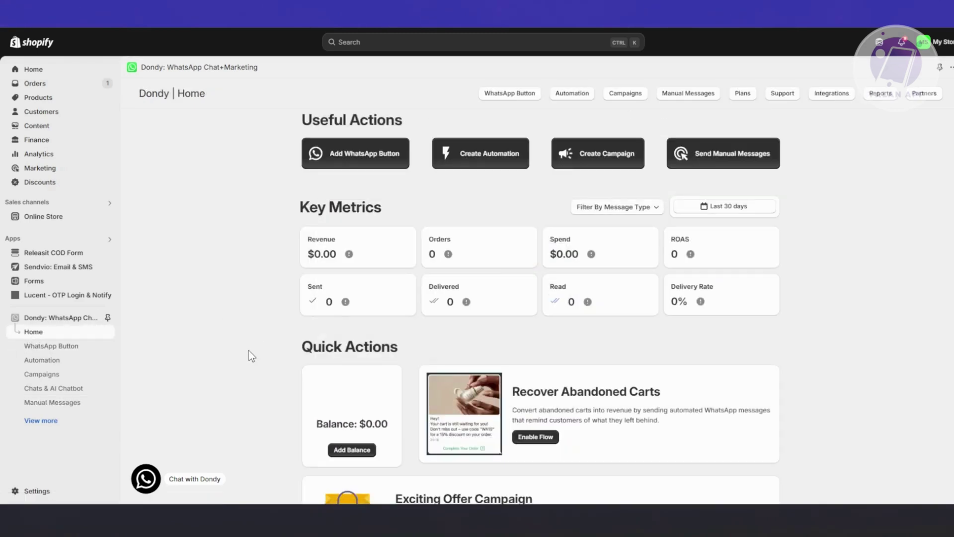